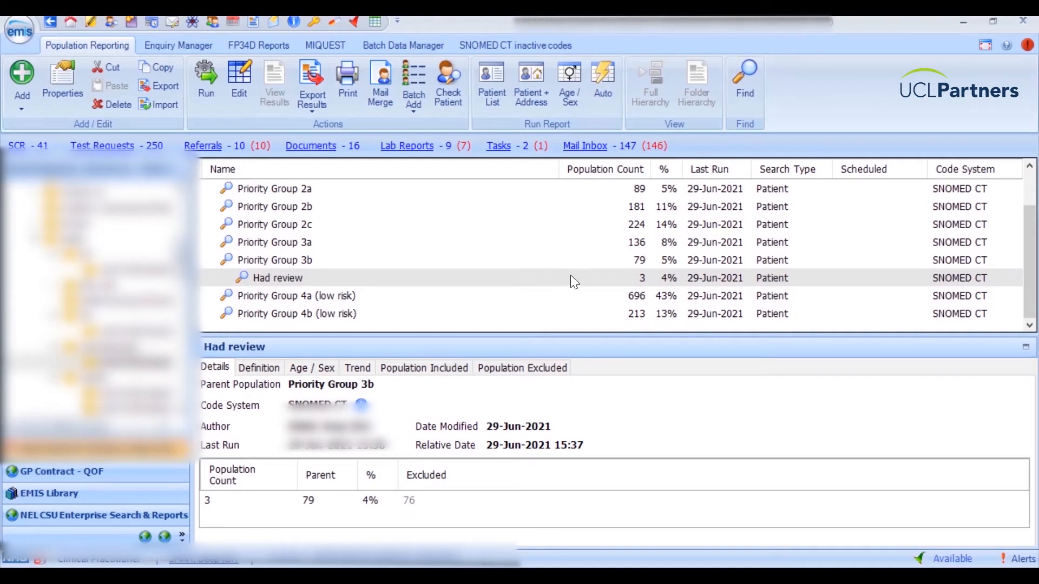
Start a new patient search under Priority Group 3a.
{"action": "scroll", "coordinate": [570, 275], "scroll_direction": "up", "scroll_amount": 1}
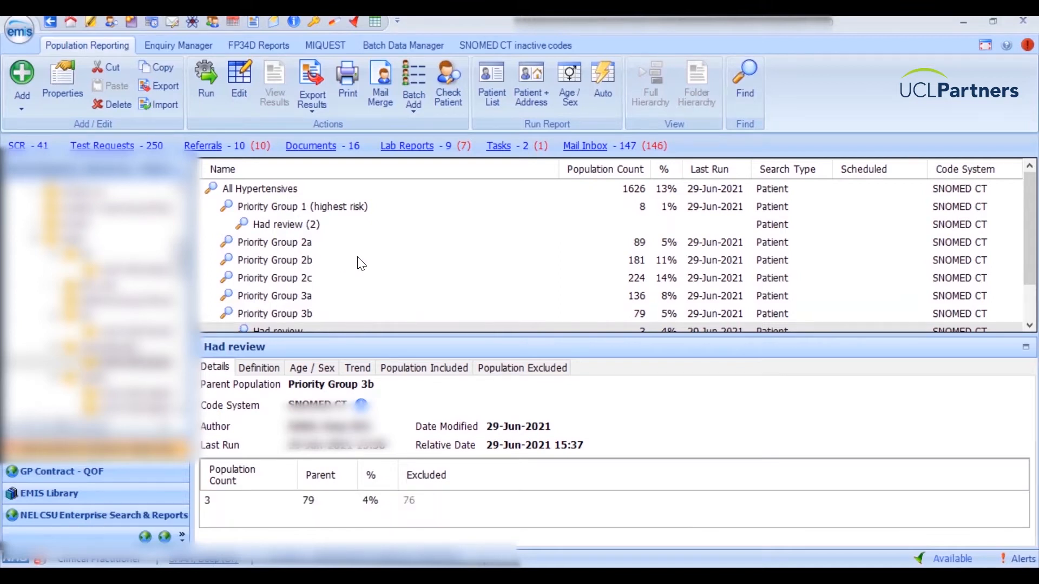
{"action": "scroll", "coordinate": [361, 264], "scroll_direction": "down", "scroll_amount": 1}
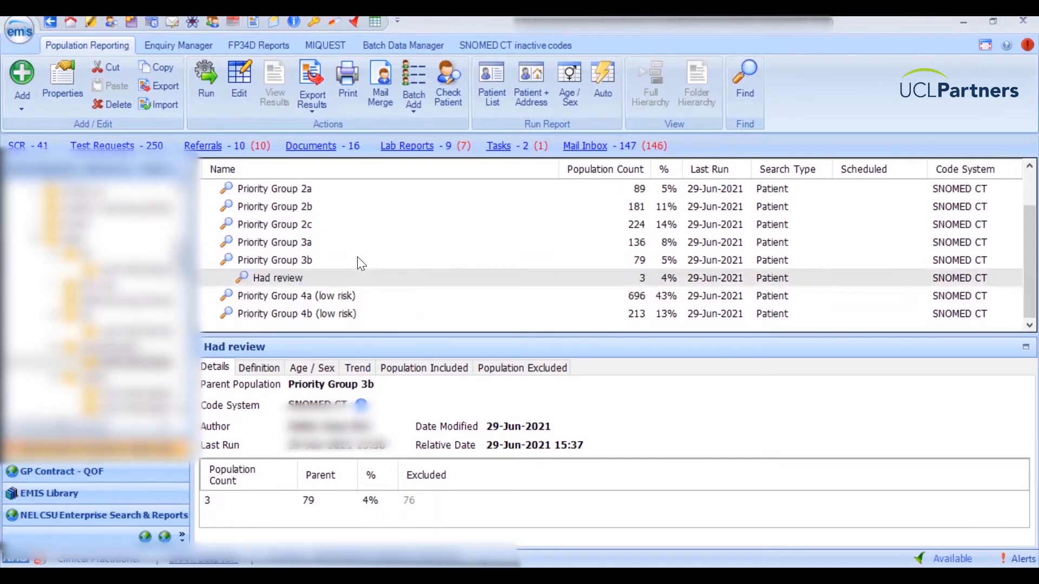
{"action": "left_click", "coordinate": [291, 245]}
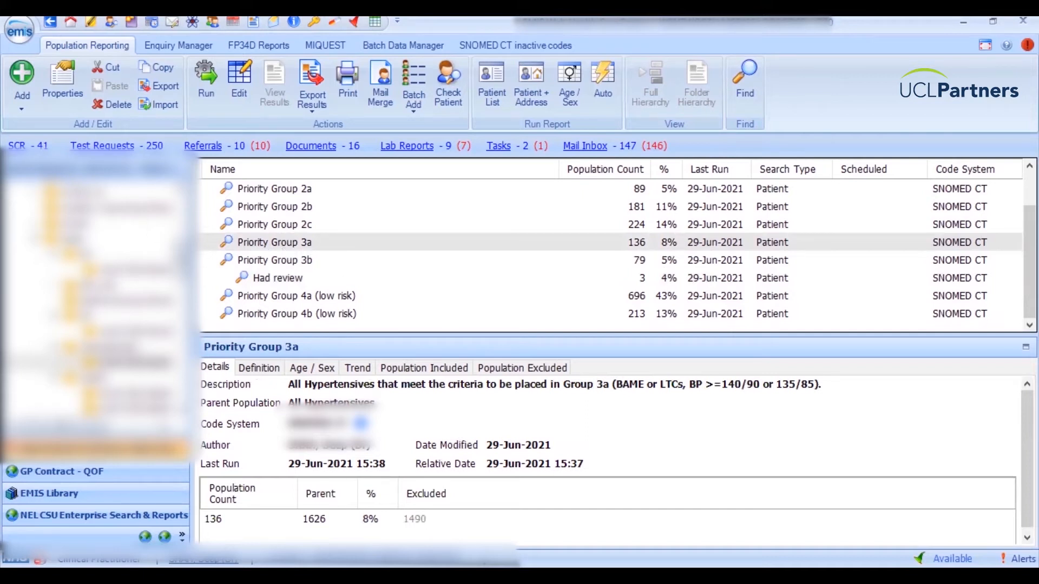
{"action": "right_click", "coordinate": [305, 243]}
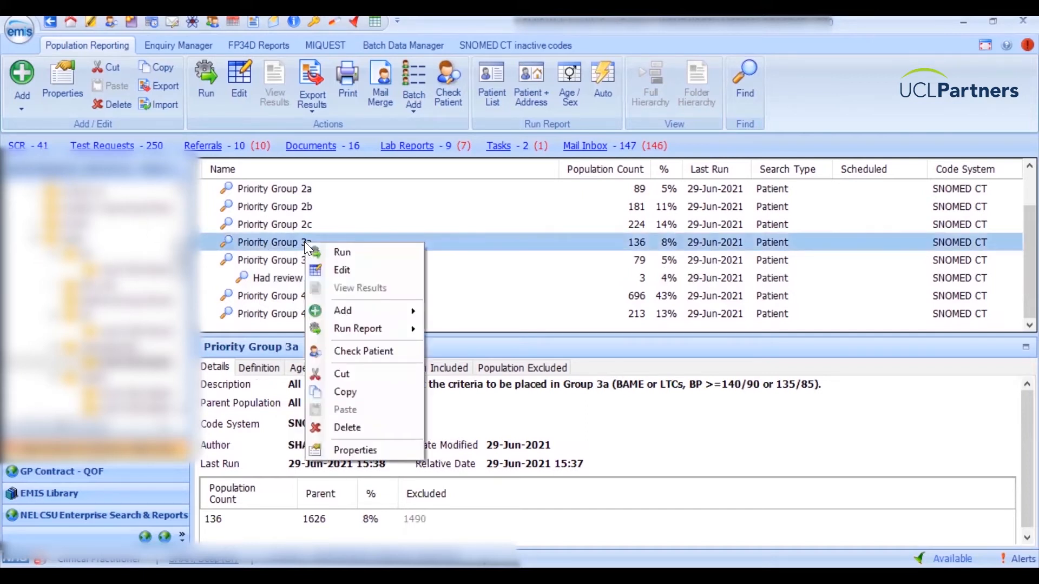
{"action": "mouse_move", "coordinate": [388, 310]}
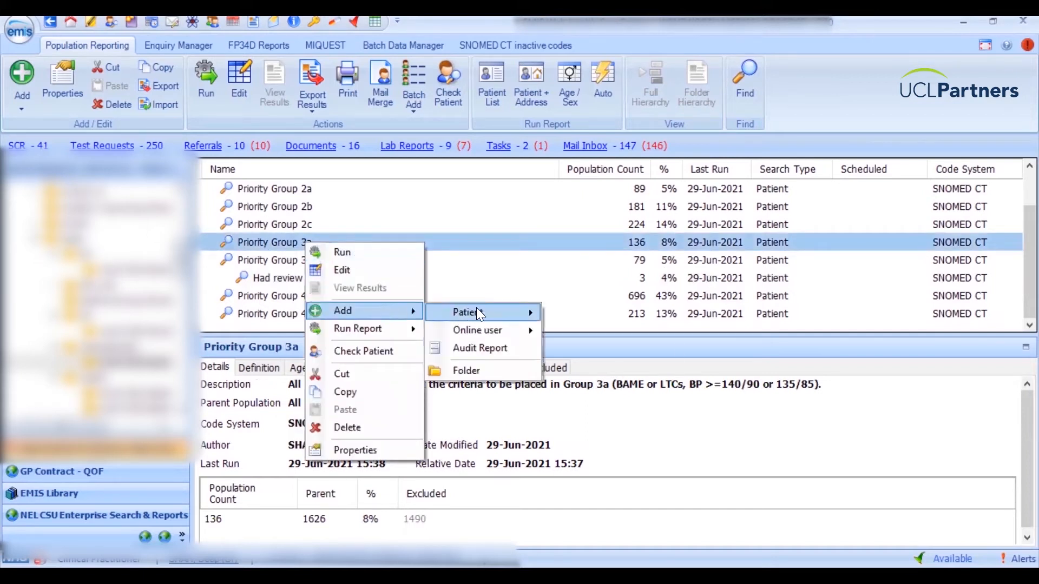
{"action": "mouse_move", "coordinate": [476, 312]}
{"action": "left_click", "coordinate": [572, 316]}
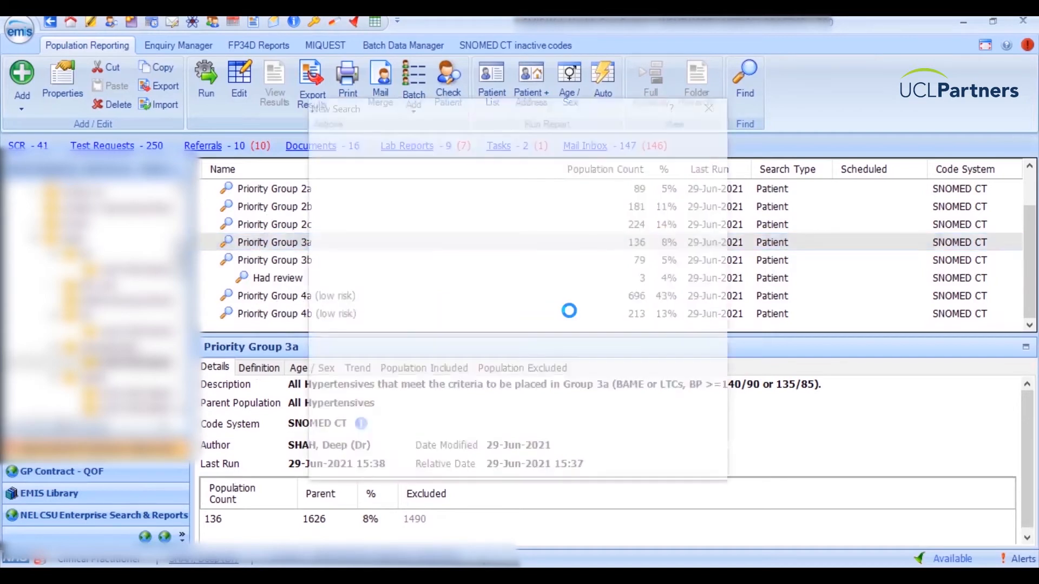
Name the search 'Had review', base it on Priority Group 3a results, and create it.
{"action": "type", "text": "Review"}
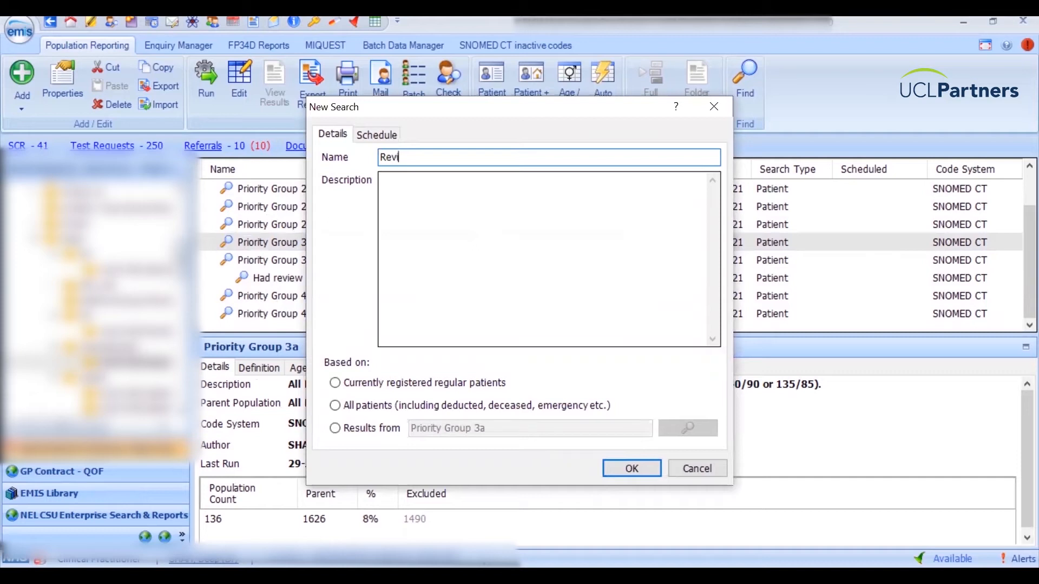
{"action": "key", "text": "BackSpace"}
{"action": "key", "text": "BackSpace"}
{"action": "key", "text": "BackSpace"}
{"action": "key", "text": "BackSpace"}
{"action": "key", "text": "BackSpace"}
{"action": "key", "text": "BackSpace"}
{"action": "type", "text": "Had rev"}
{"action": "key", "text": "BackSpace"}
{"action": "key", "text": "BackSpace"}
{"action": "type", "text": "eview"}
{"action": "left_click", "coordinate": [350, 433]}
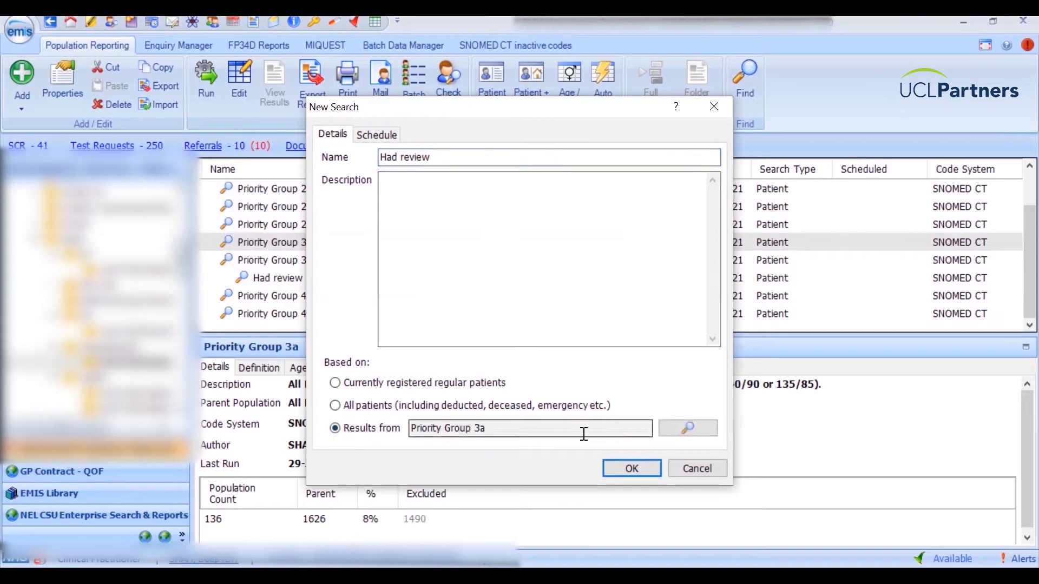
{"action": "left_click", "coordinate": [624, 469]}
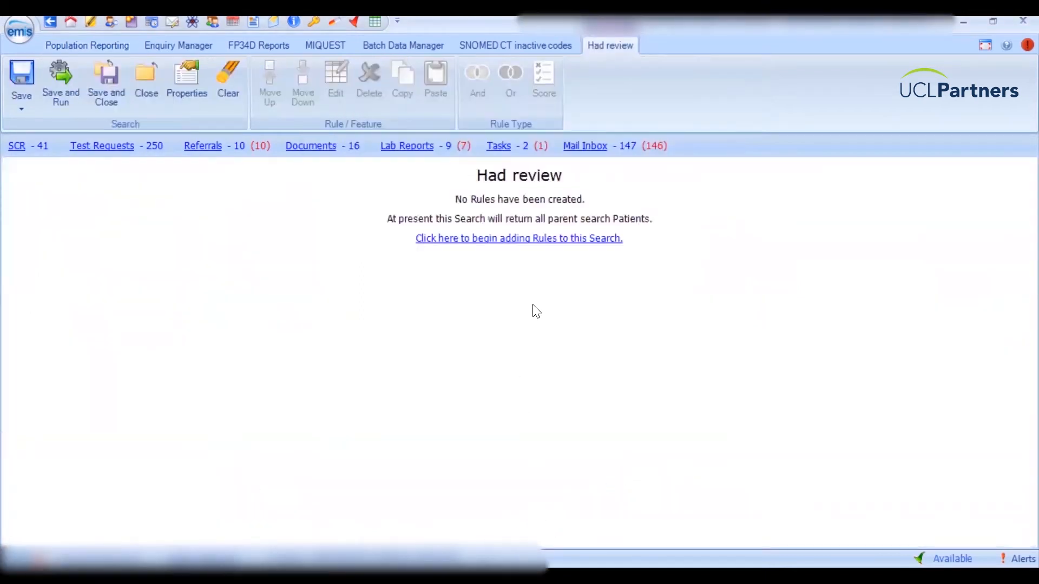
Create a new Clinical Codes rule in the Had review search and list its criteria.
{"action": "left_click", "coordinate": [527, 243]}
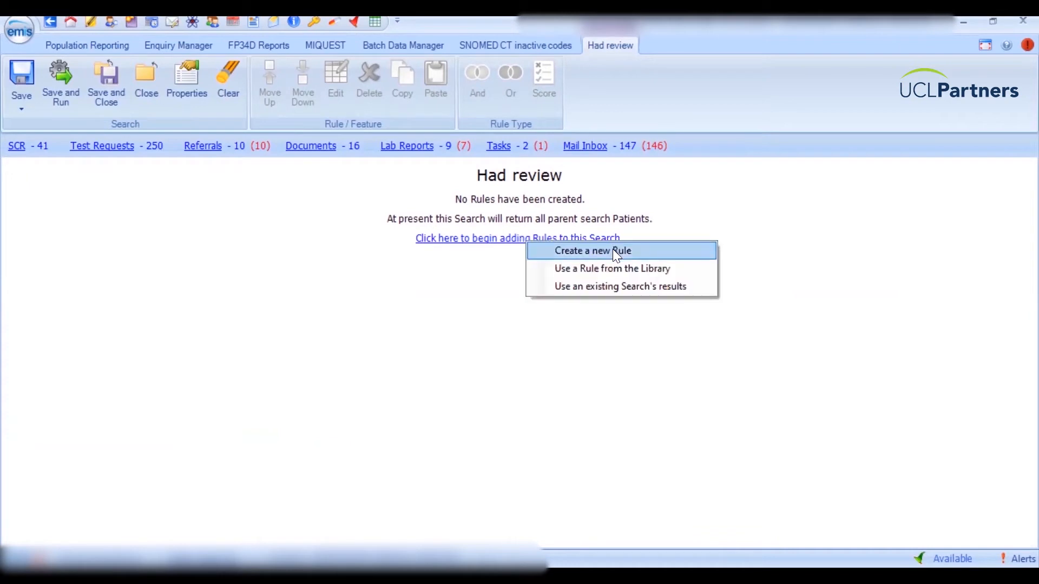
{"action": "left_click", "coordinate": [616, 252]}
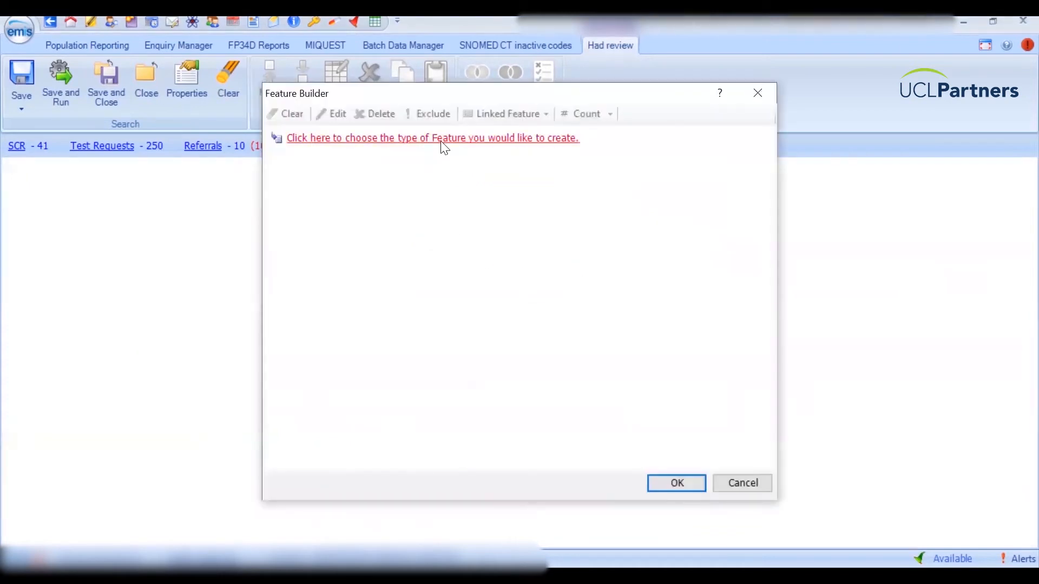
{"action": "left_click", "coordinate": [445, 139]}
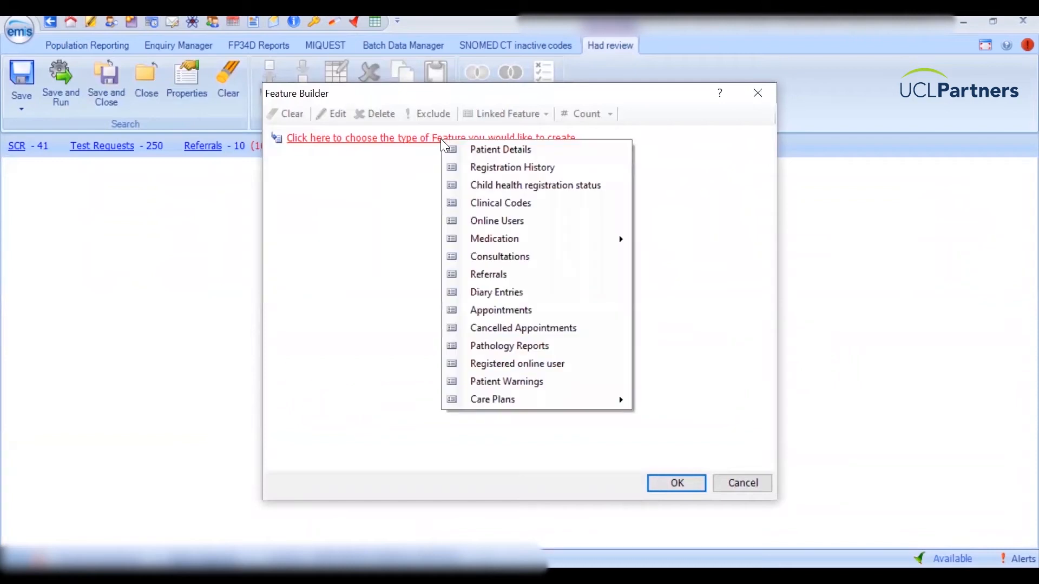
{"action": "left_click", "coordinate": [561, 204]}
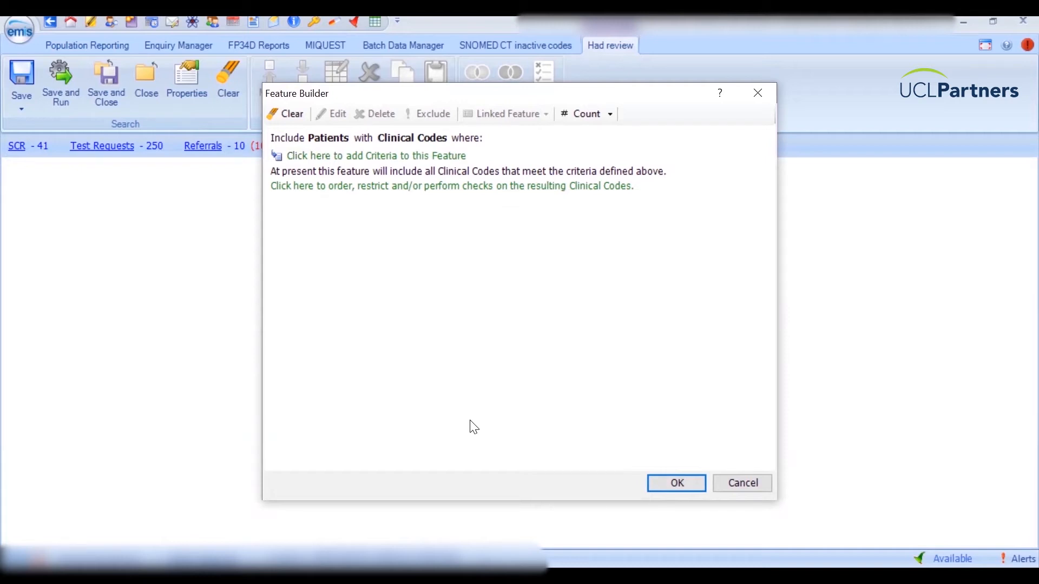
{"action": "left_click", "coordinate": [420, 156]}
{"action": "mouse_move", "coordinate": [492, 158]}
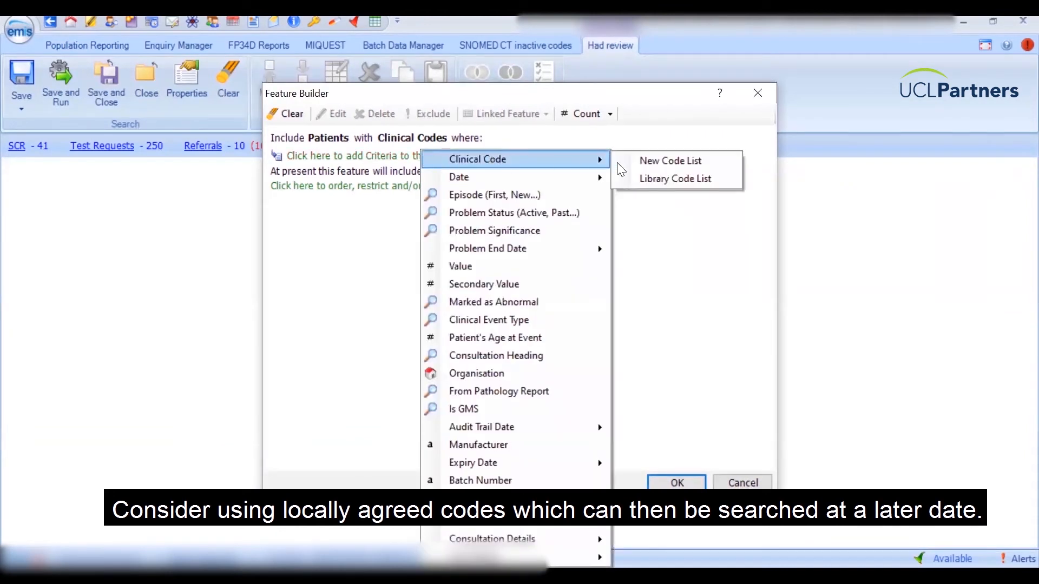
Set the rule's code list to the Hypertension annual review (procedure) code, found via 'hypertension annu'.
{"action": "left_click", "coordinate": [653, 165]}
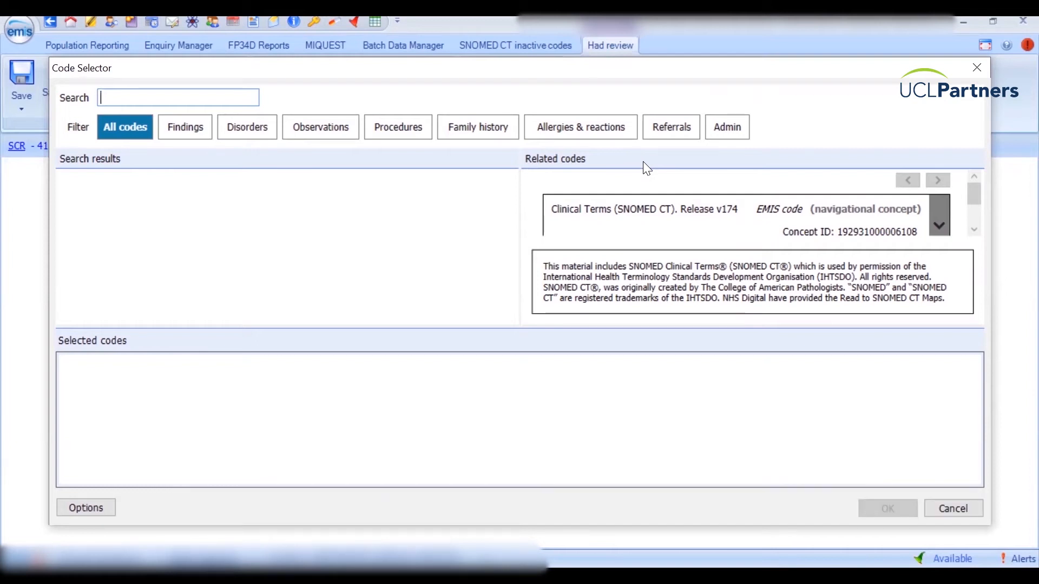
{"action": "type", "text": "hy"}
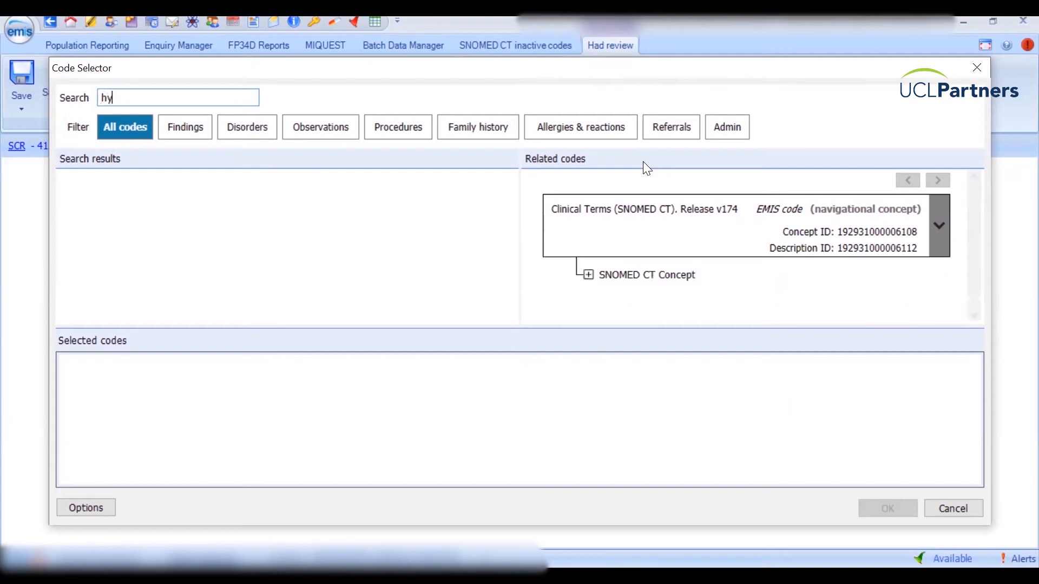
{"action": "type", "text": "per"}
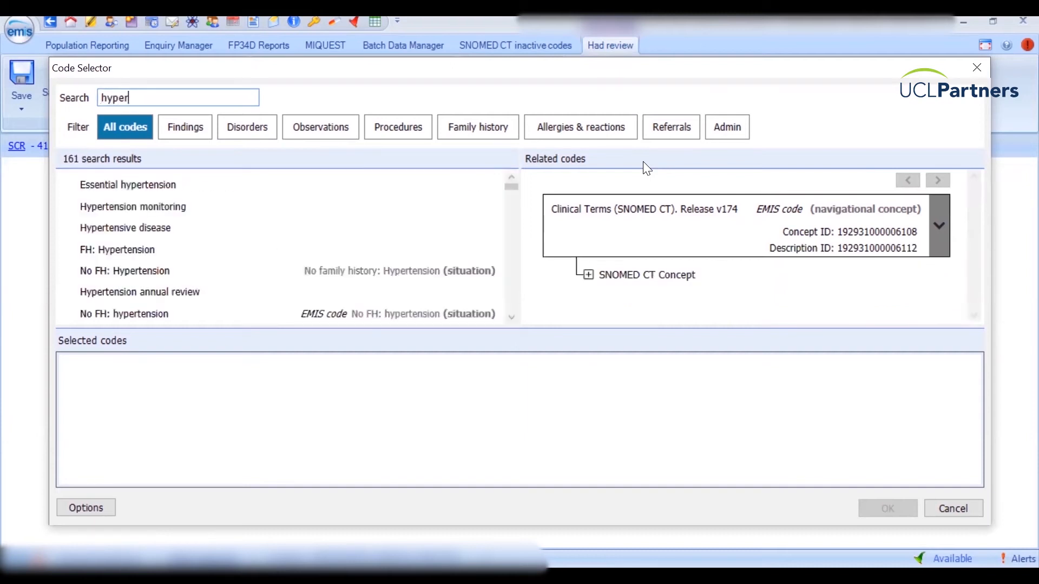
{"action": "type", "text": "tension annu"}
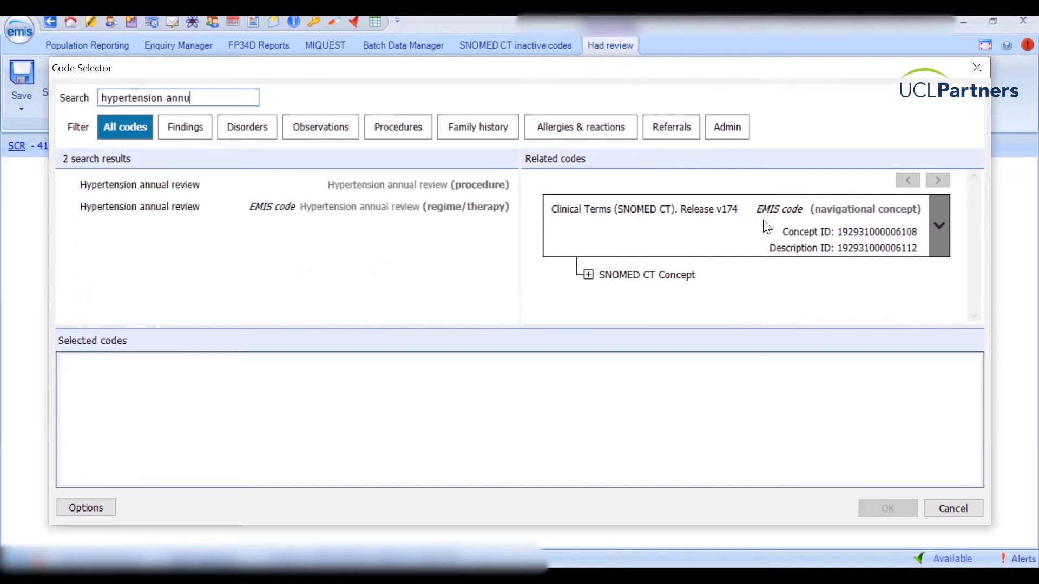
{"action": "left_click", "coordinate": [178, 185]}
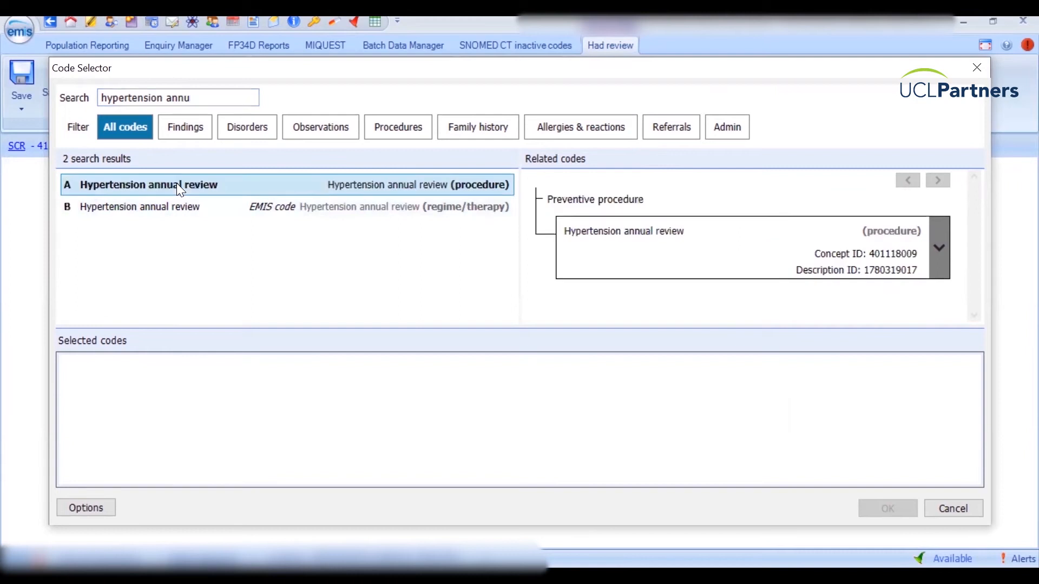
{"action": "double_click", "coordinate": [178, 185]}
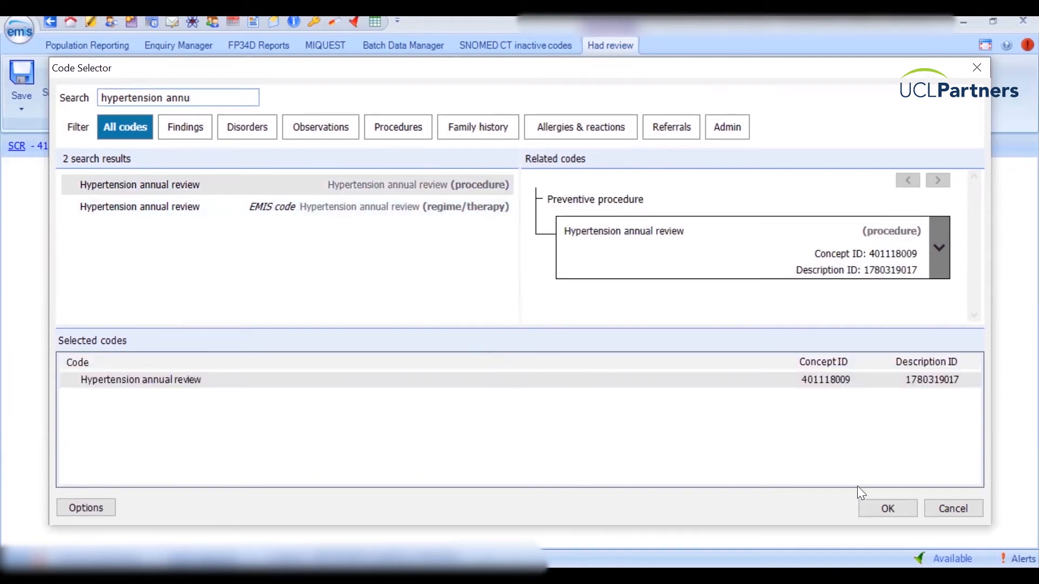
{"action": "left_click", "coordinate": [877, 506]}
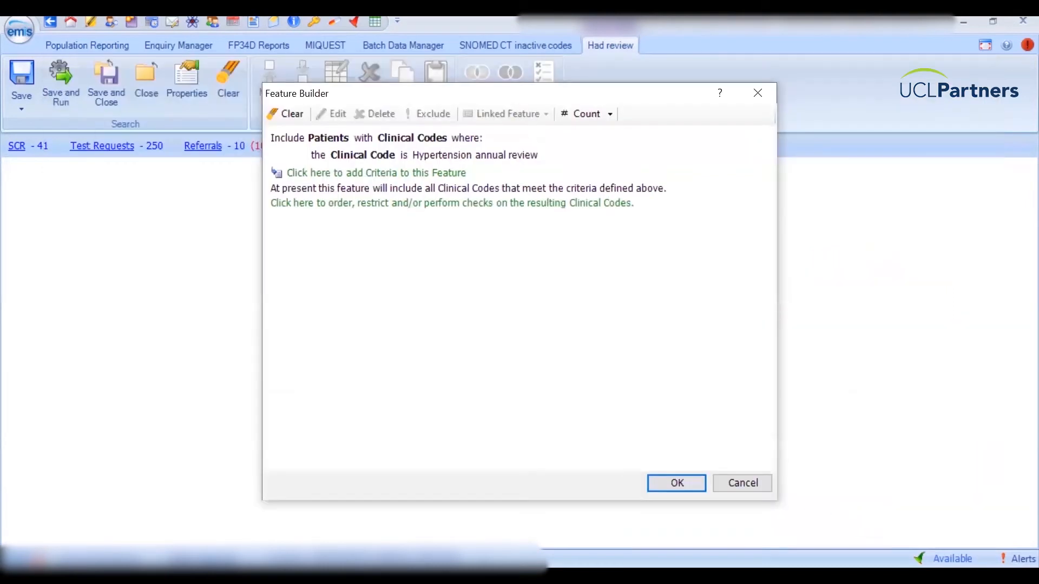
Add a date criterion requiring the review code to be dated after 01-Apr-2021.
{"action": "left_click", "coordinate": [405, 174]}
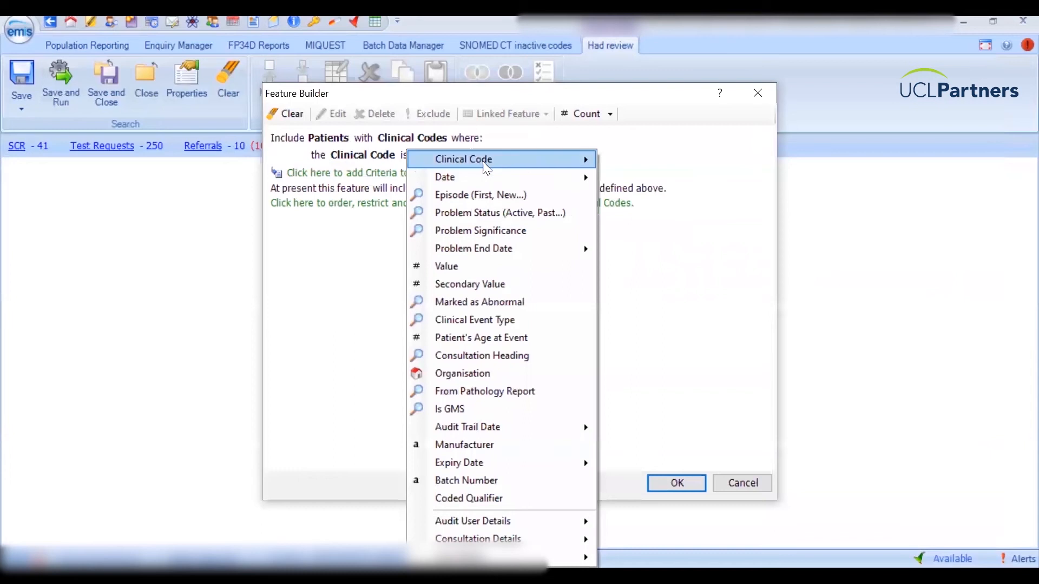
{"action": "mouse_move", "coordinate": [514, 178]}
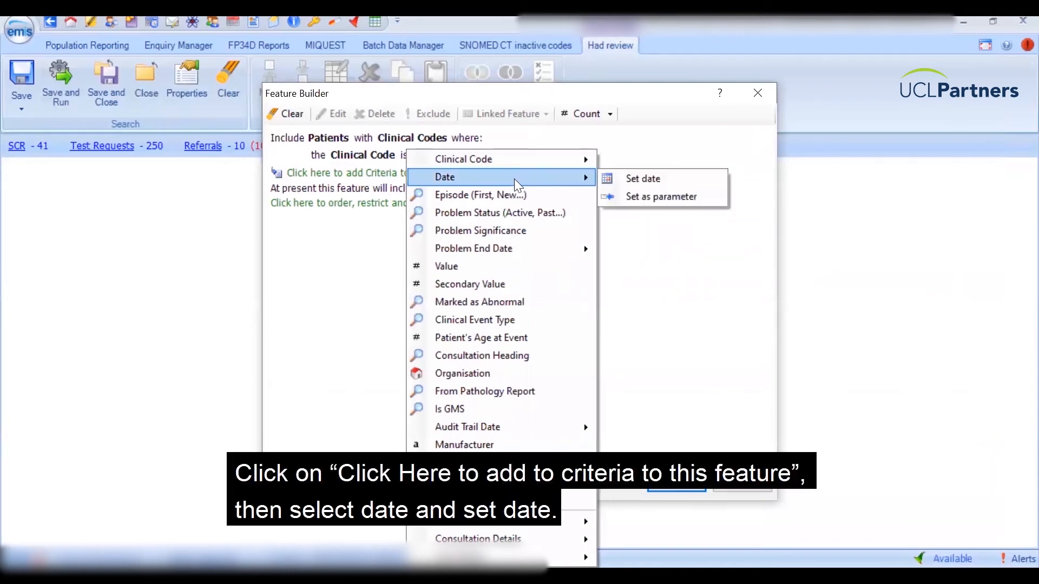
{"action": "left_click", "coordinate": [647, 181]}
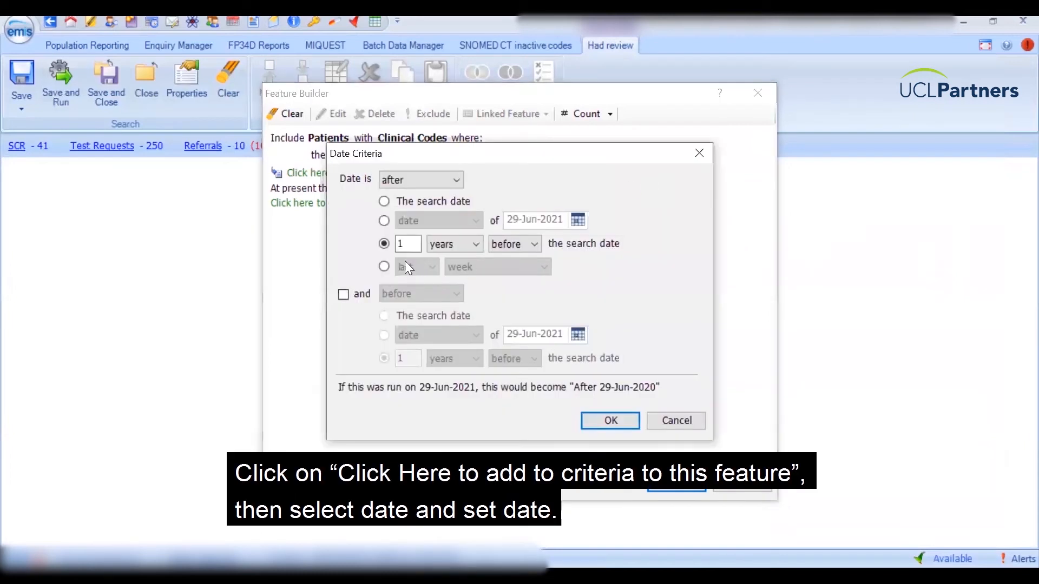
{"action": "left_click", "coordinate": [383, 221]}
{"action": "left_click", "coordinate": [579, 221]}
{"action": "left_click", "coordinate": [513, 243]}
{"action": "left_click", "coordinate": [513, 243]}
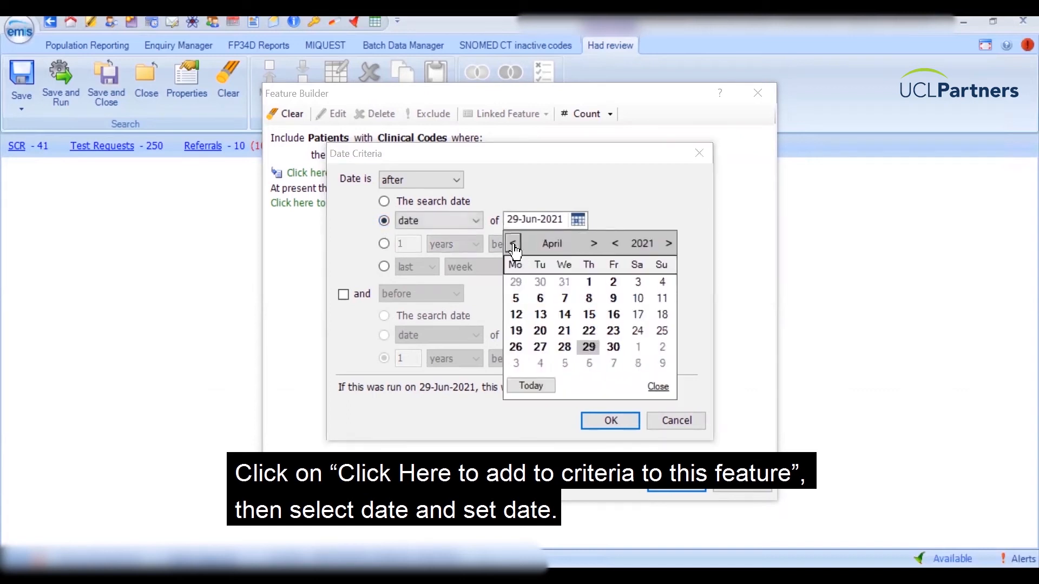
{"action": "left_click", "coordinate": [590, 287]}
{"action": "left_click", "coordinate": [657, 387]}
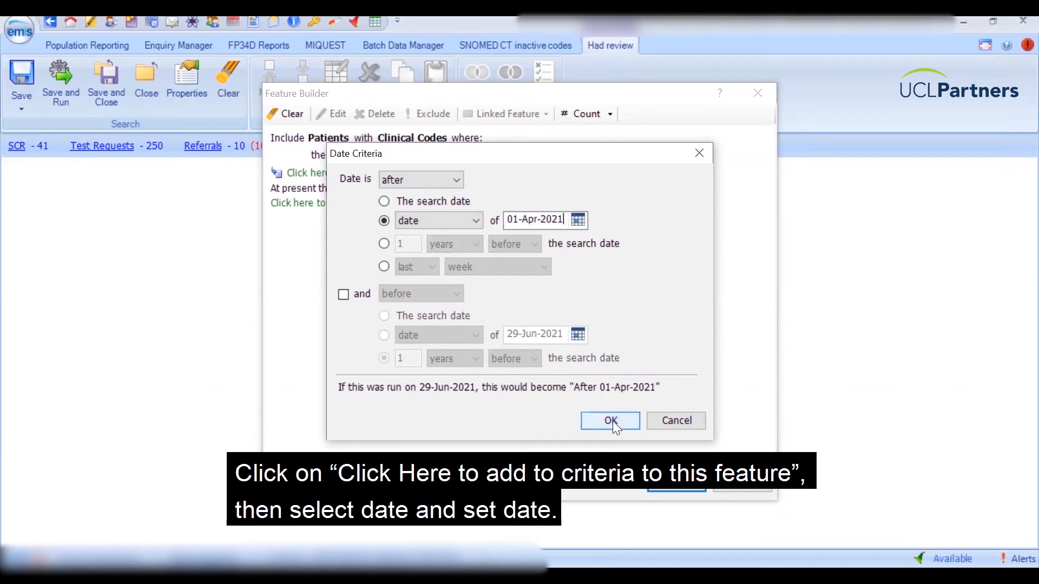
{"action": "left_click", "coordinate": [612, 421]}
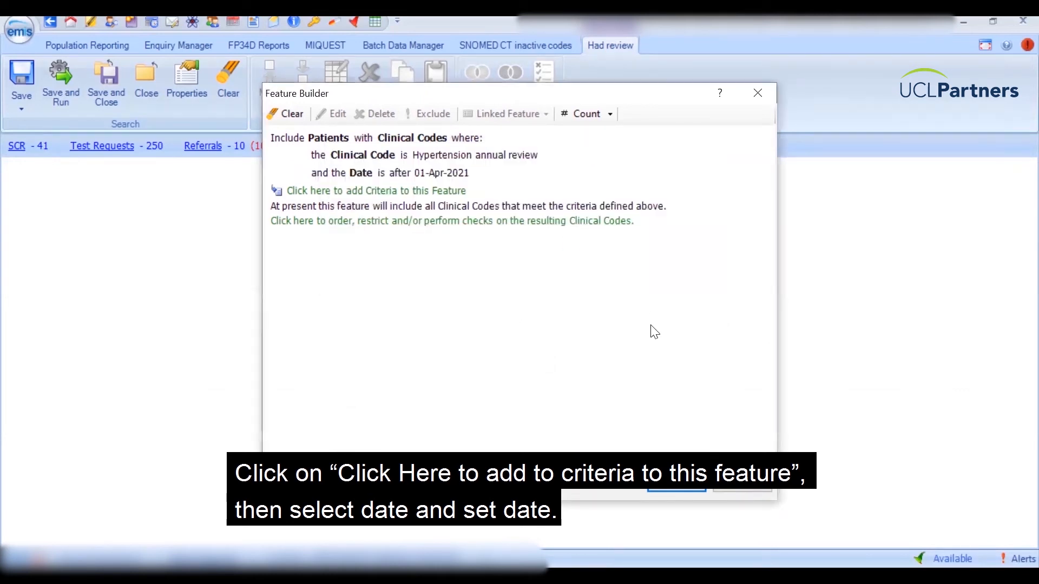
Save and run Had review, finding 12 of 136 patients (9%).
{"action": "left_click", "coordinate": [664, 485]}
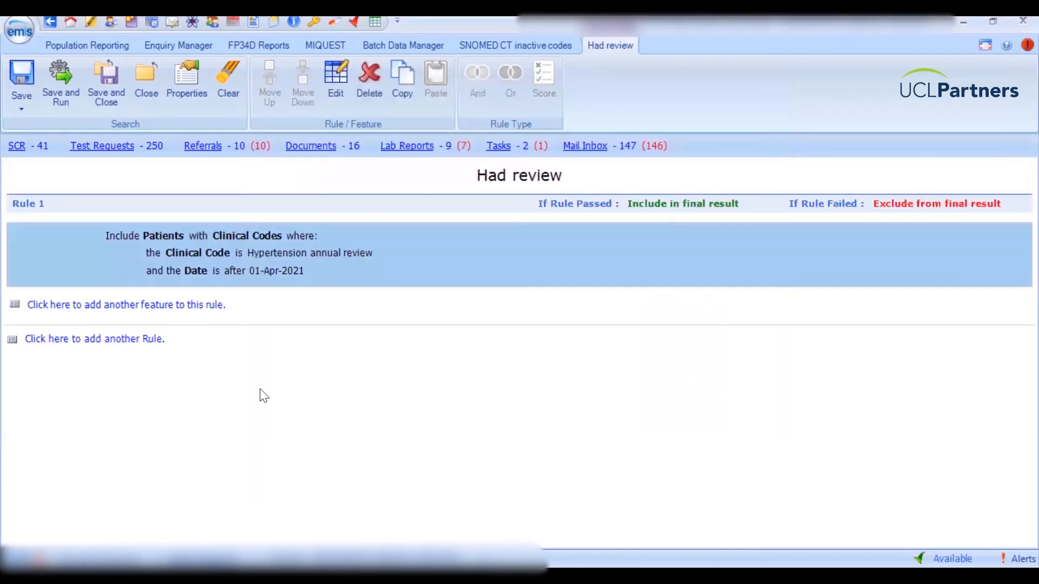
{"action": "left_click", "coordinate": [100, 84]}
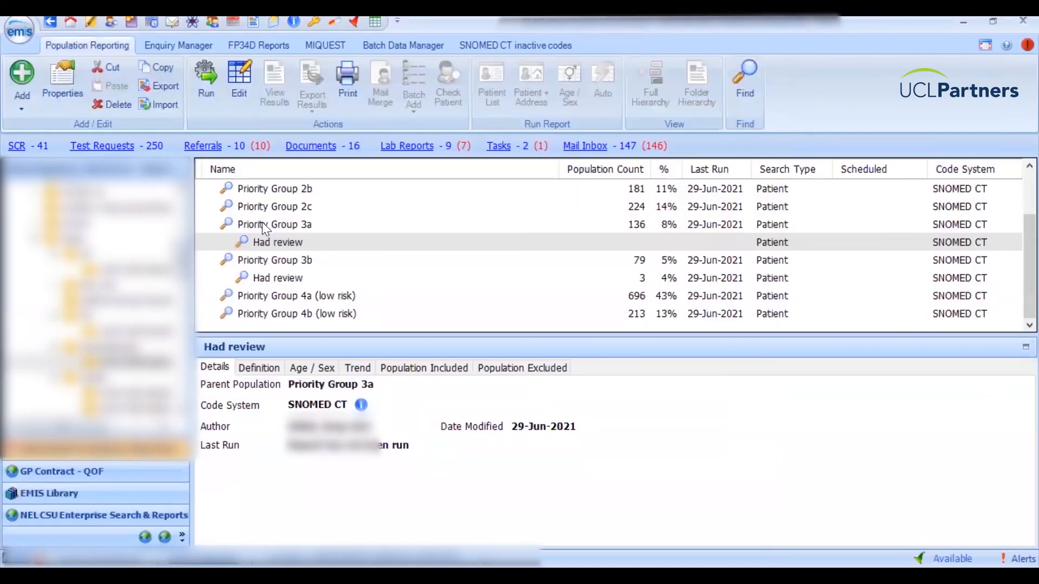
{"action": "left_click", "coordinate": [284, 242]}
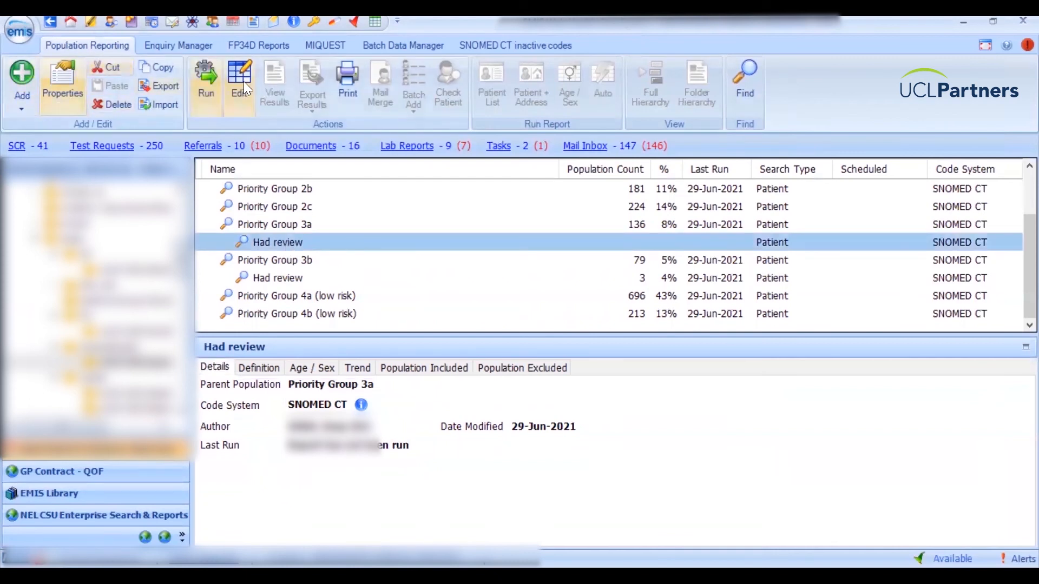
{"action": "left_click", "coordinate": [208, 80]}
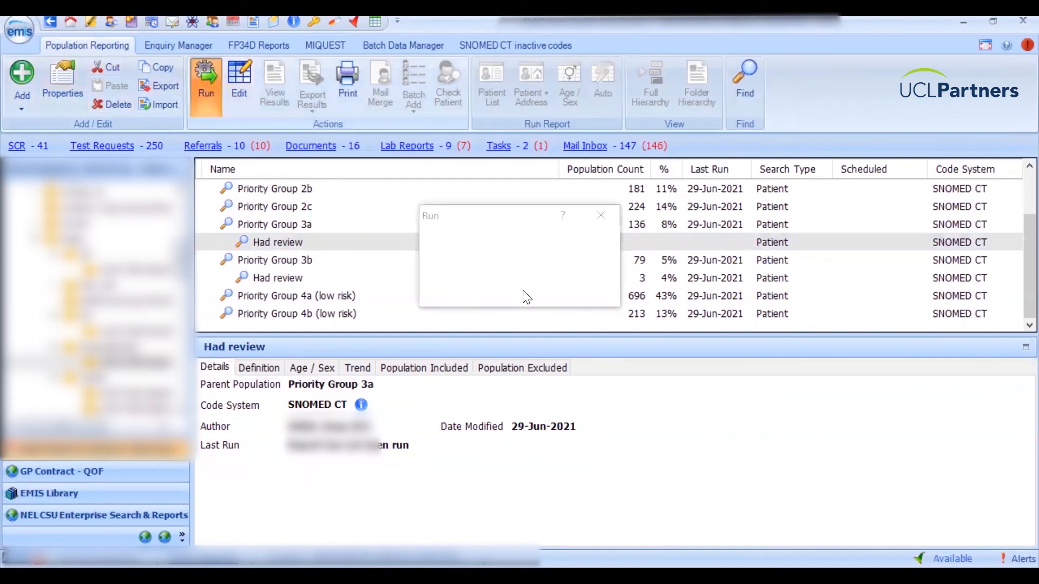
{"action": "left_click", "coordinate": [522, 290]}
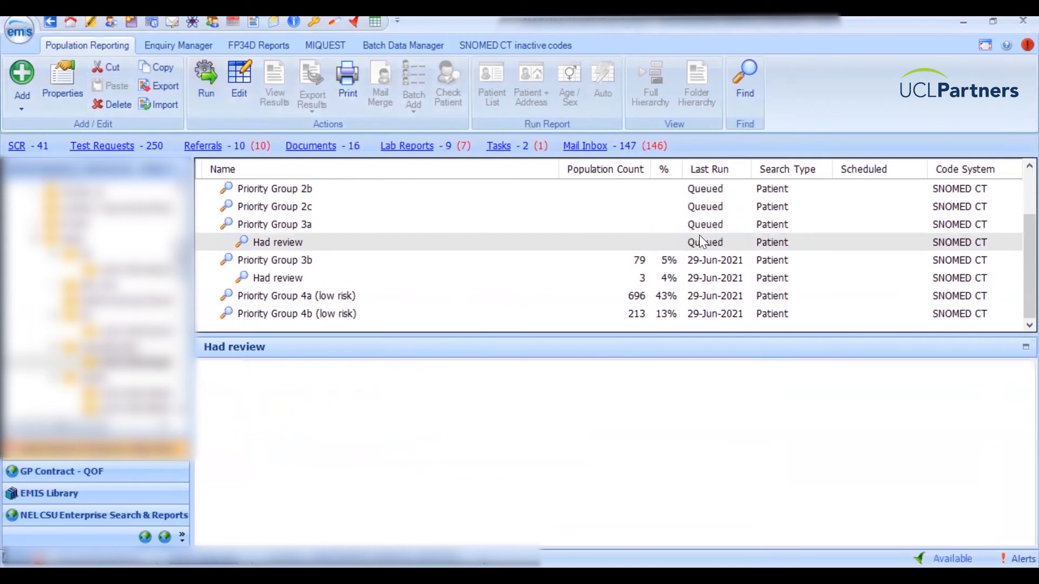
{"action": "left_click", "coordinate": [706, 260]}
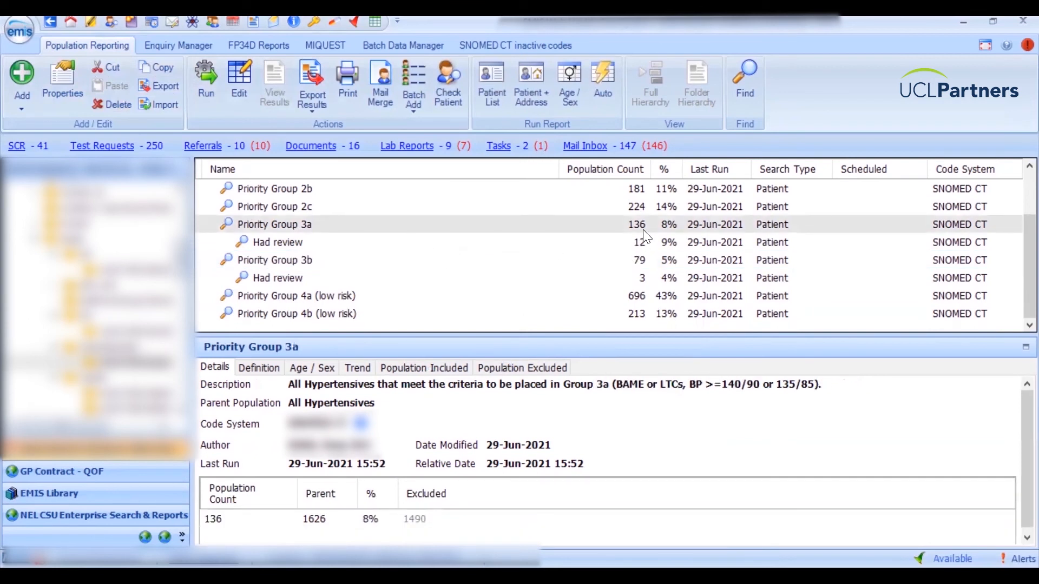
{"action": "left_click", "coordinate": [676, 248]}
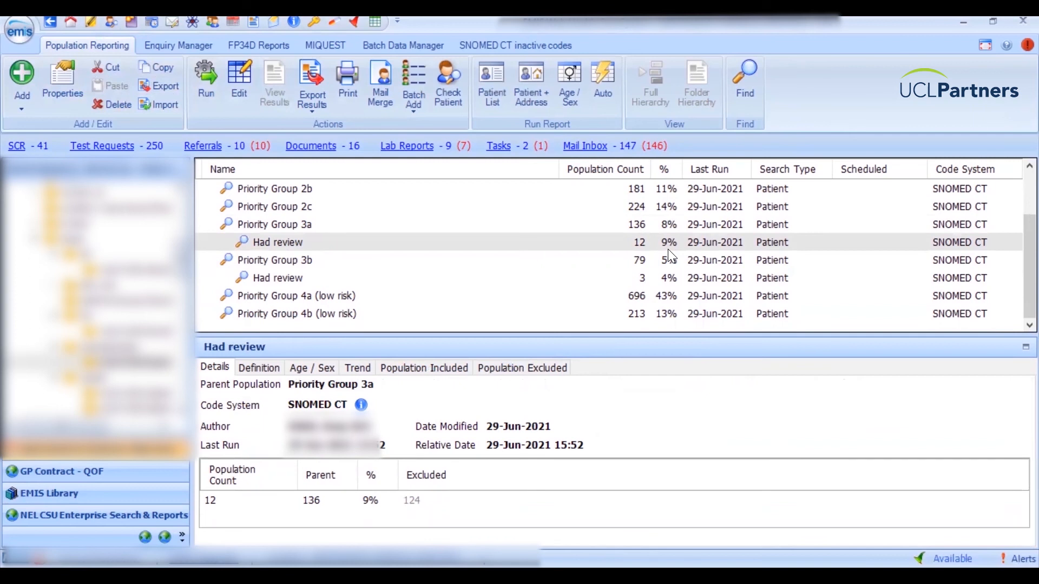
Copy and paste the Had review search from Priority Group 3a.
{"action": "left_click", "coordinate": [294, 244]}
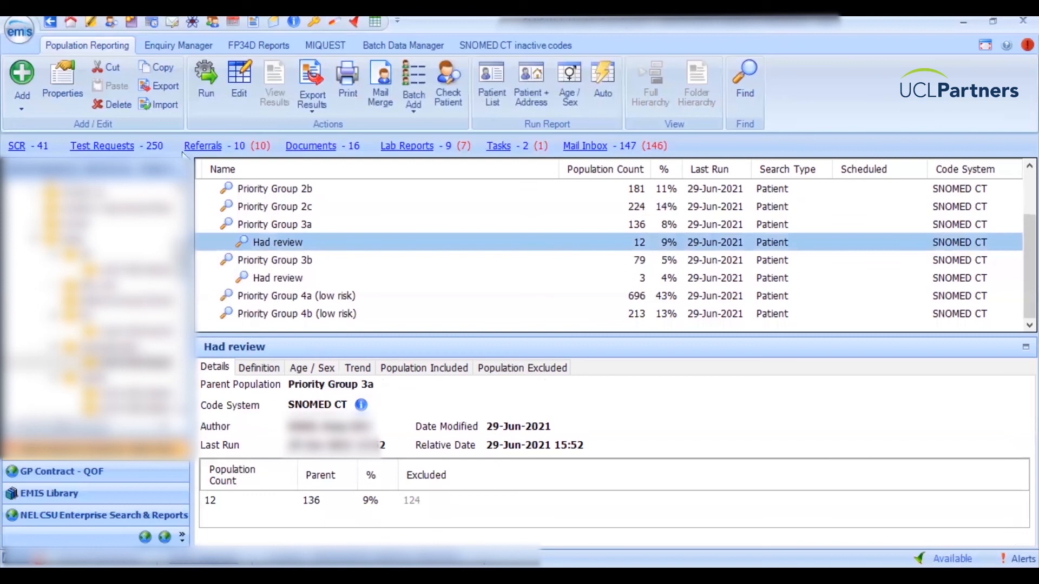
{"action": "left_click", "coordinate": [163, 69]}
{"action": "left_click", "coordinate": [116, 84]}
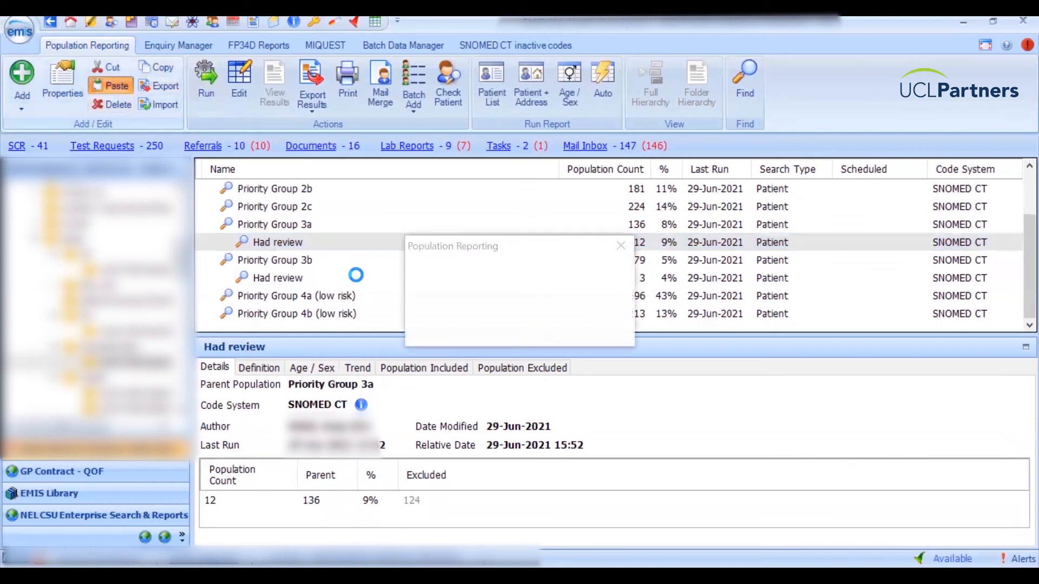
{"action": "left_click", "coordinate": [551, 328]}
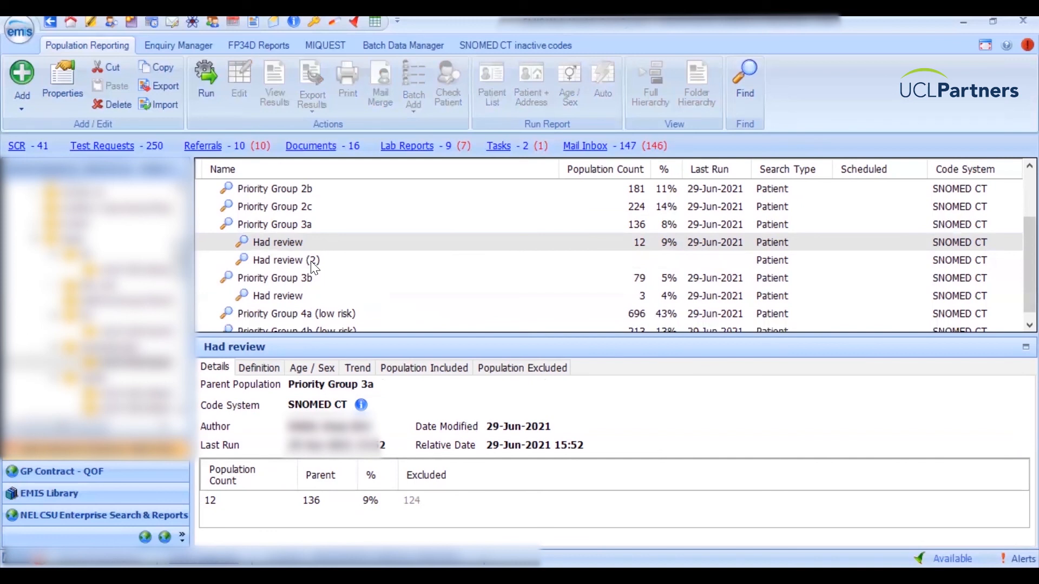
Base the pasted Had review (2) on Priority Group 2a results and rename it 'Had review'.
{"action": "left_click", "coordinate": [312, 262]}
{"action": "right_click", "coordinate": [312, 262]}
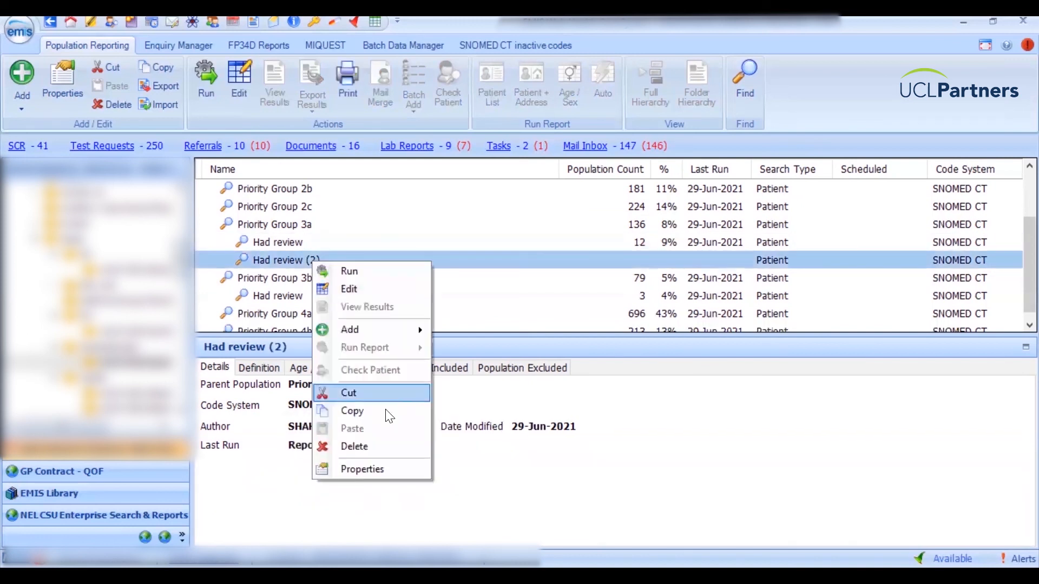
{"action": "left_click", "coordinate": [380, 468]}
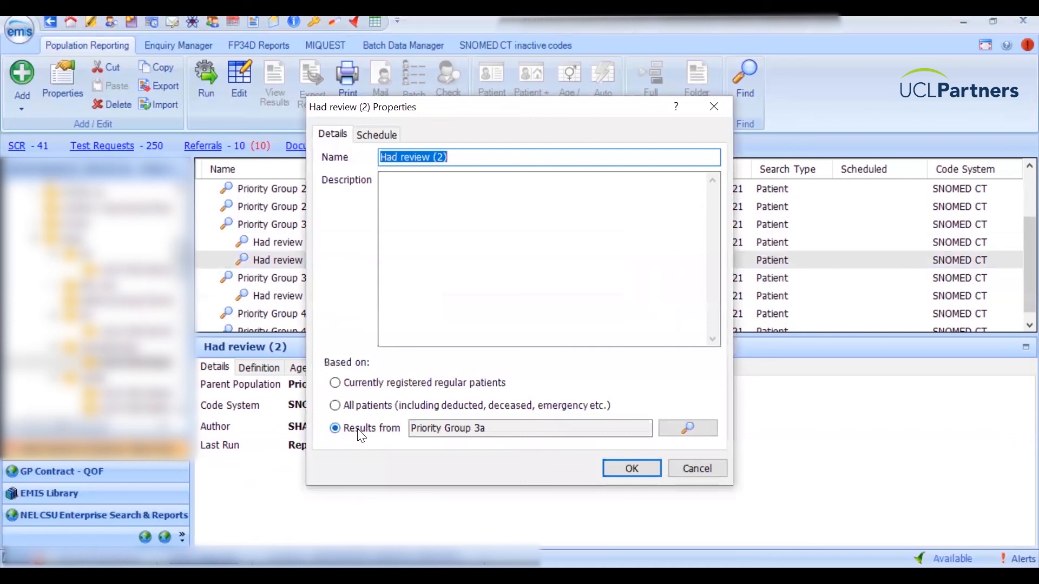
{"action": "left_click", "coordinate": [678, 426]}
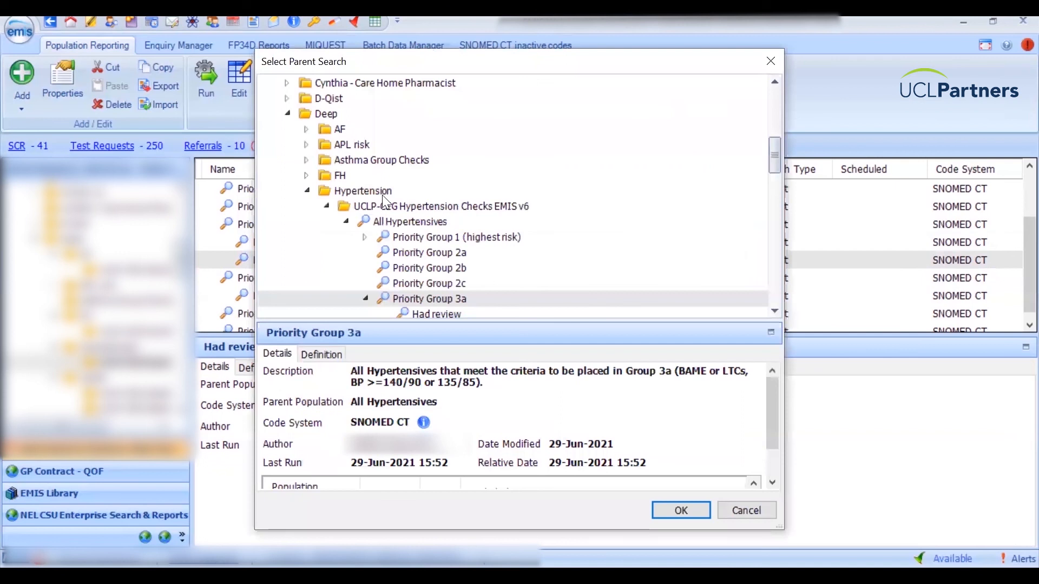
{"action": "left_click", "coordinate": [454, 254]}
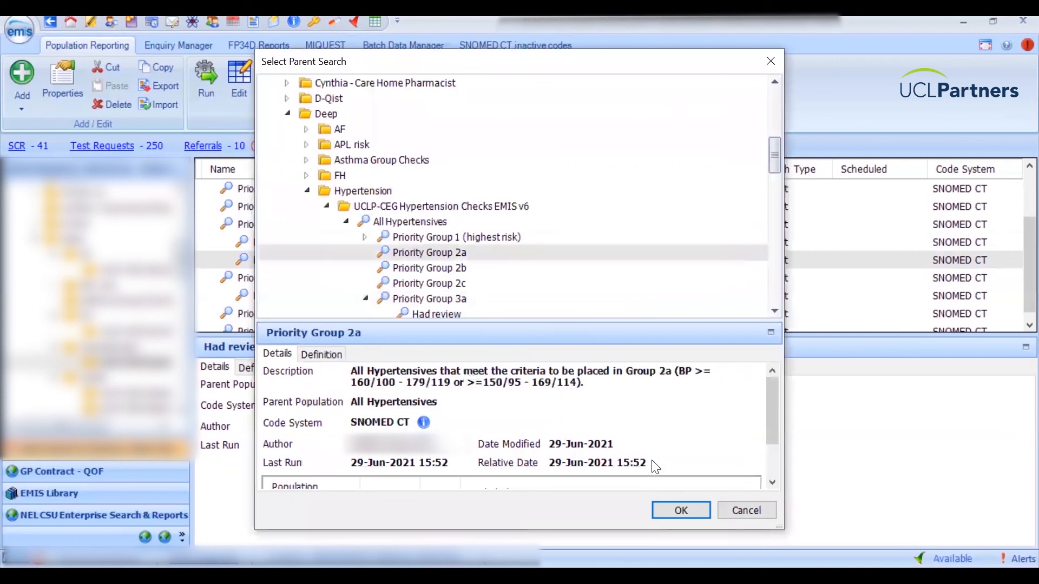
{"action": "left_click", "coordinate": [681, 511]}
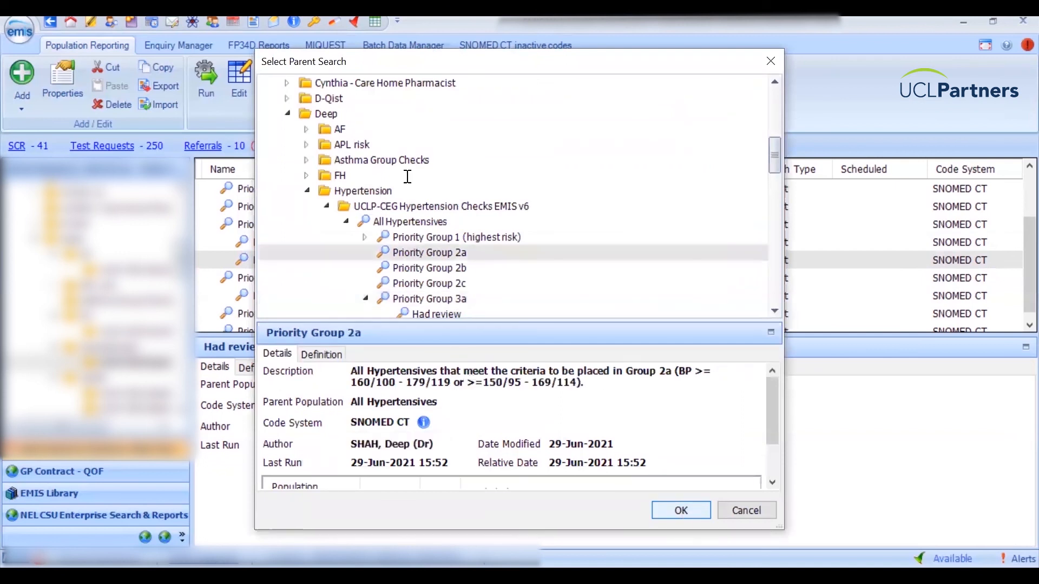
{"action": "left_click", "coordinate": [449, 155]}
{"action": "key", "text": "BackSpace"}
{"action": "key", "text": "BackSpace"}
{"action": "key", "text": "BackSpace"}
{"action": "key", "text": "BackSpace"}
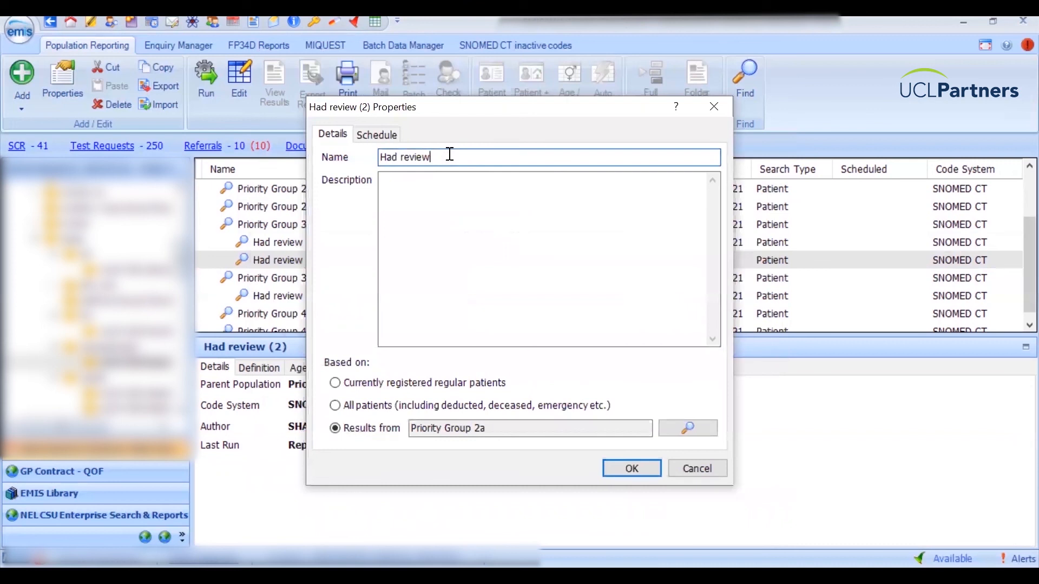
{"action": "left_click", "coordinate": [632, 468]}
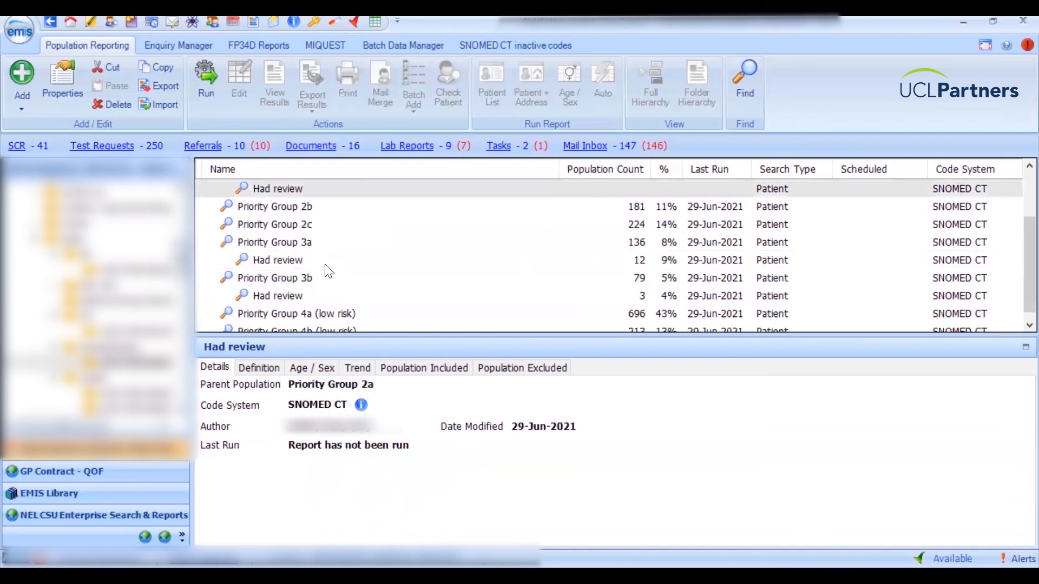
{"action": "scroll", "coordinate": [292, 224], "scroll_direction": "up", "scroll_amount": 1}
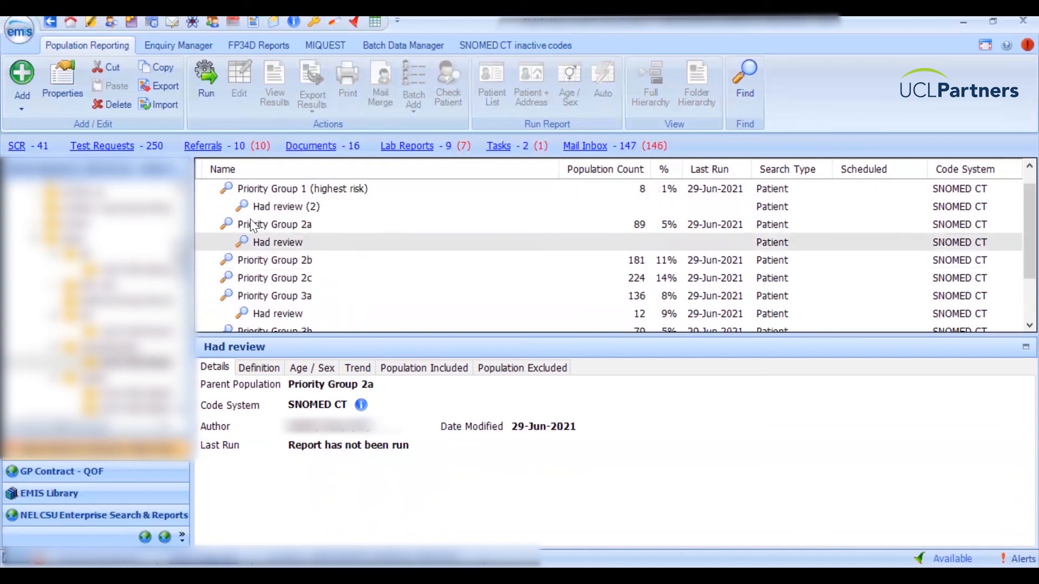